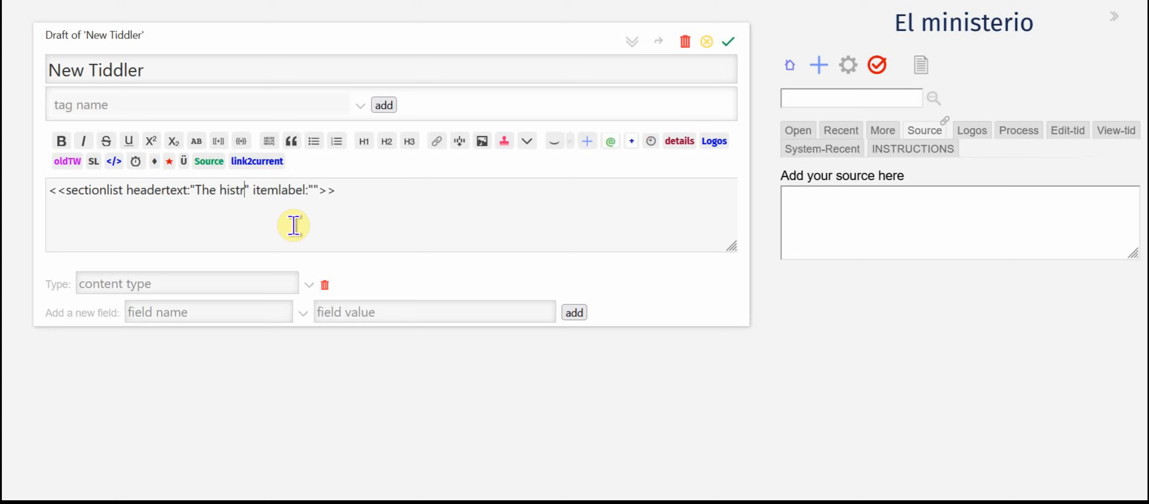
Step: Complete the sectionlist macro with headertext "The history of Spain" and itemlabel "spainhist", and save the tiddler
type("Spa")
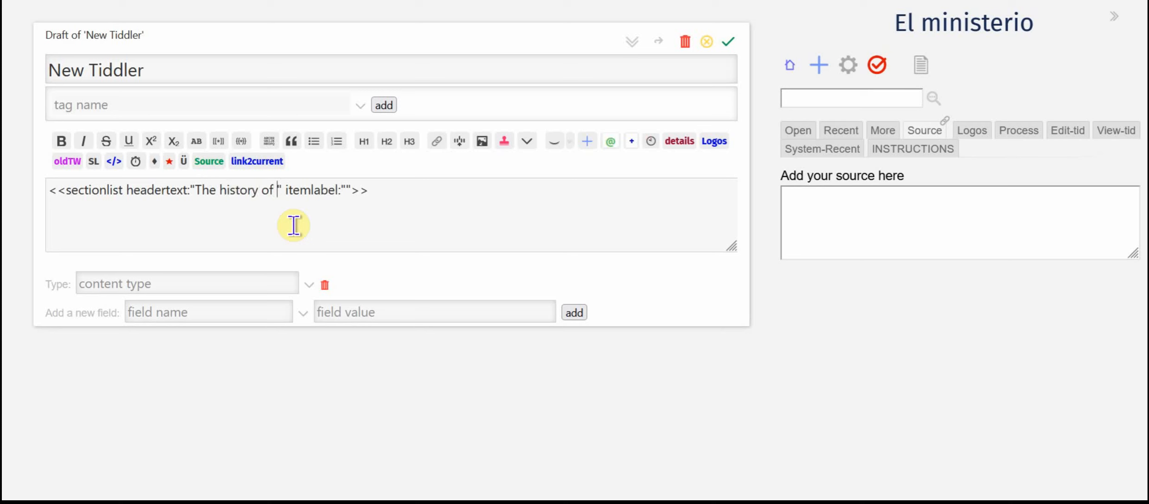
type("in")
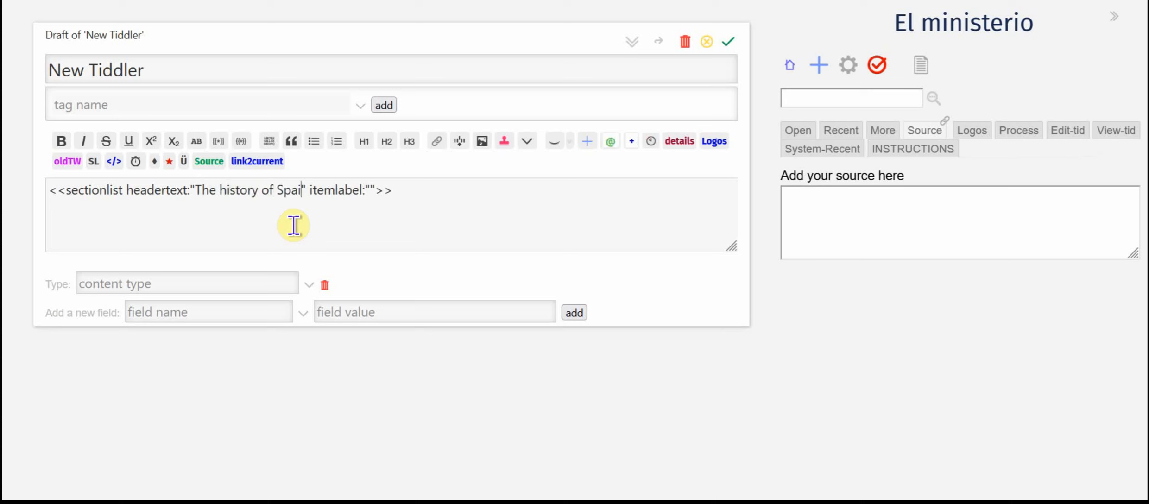
left_click(377, 190)
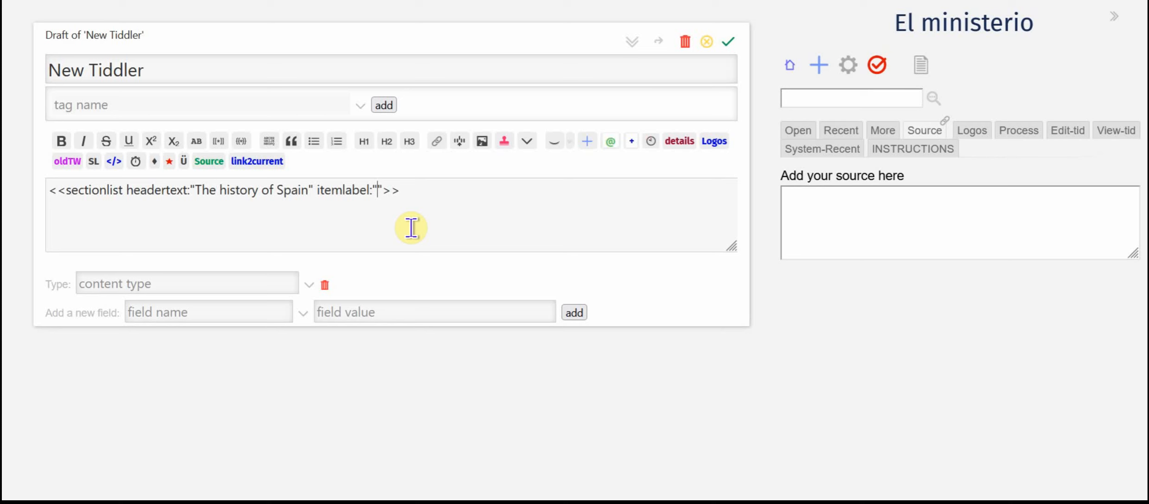
type("spainhist")
left_click(723, 44)
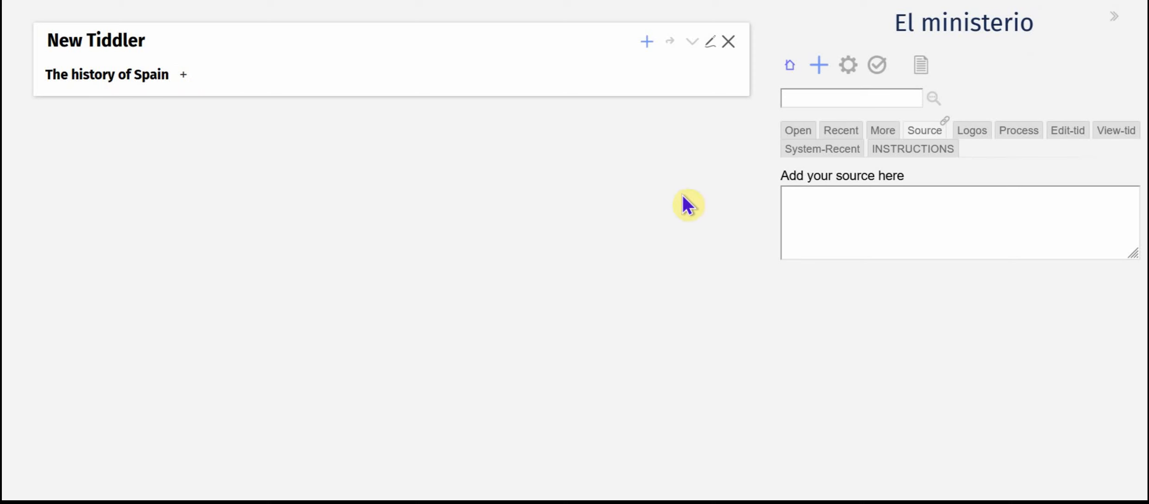
Step: Enter "The History of Spain" with the author's surname in parentheses as the current source
left_click(833, 205)
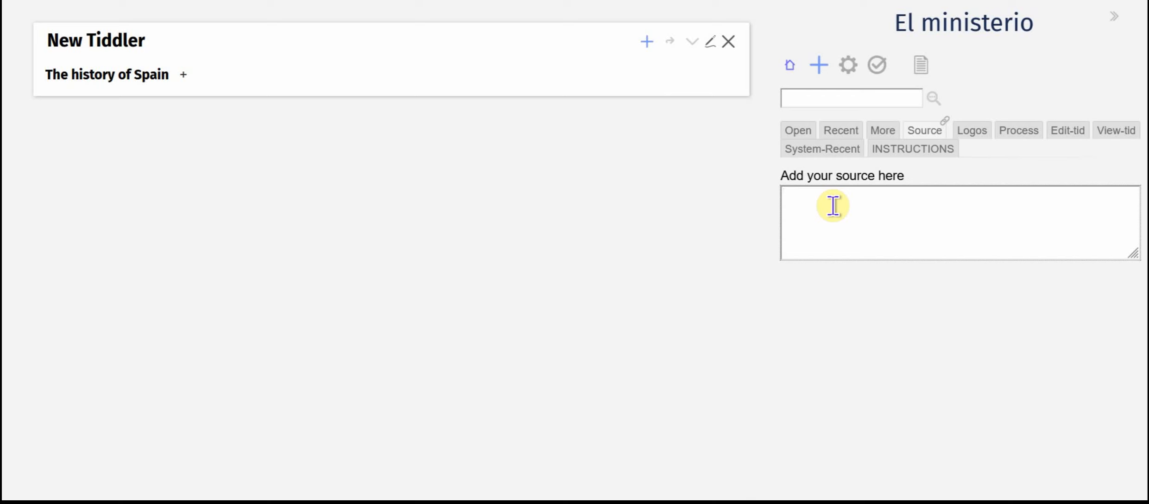
type("The History of Spain (")
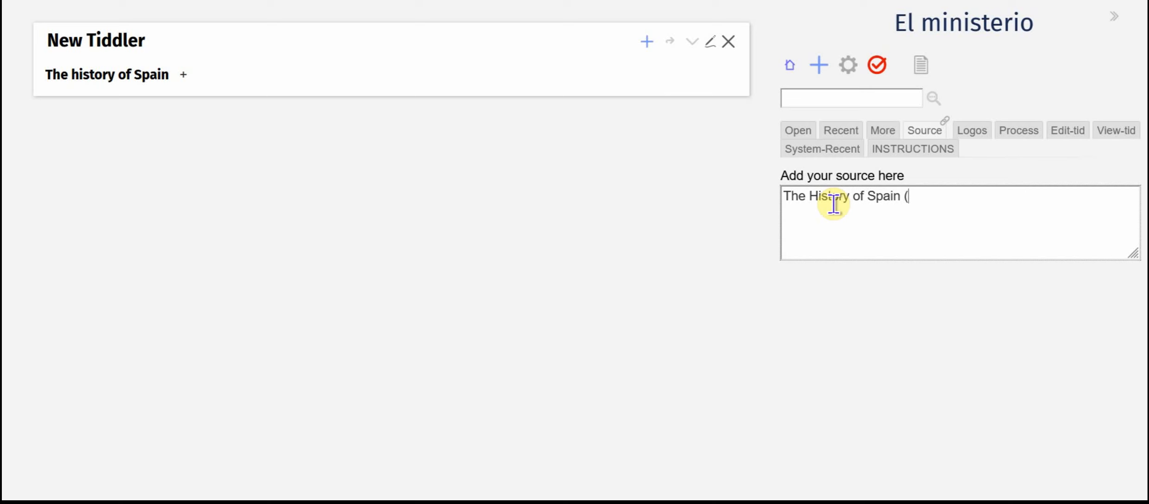
type("Jimenez")
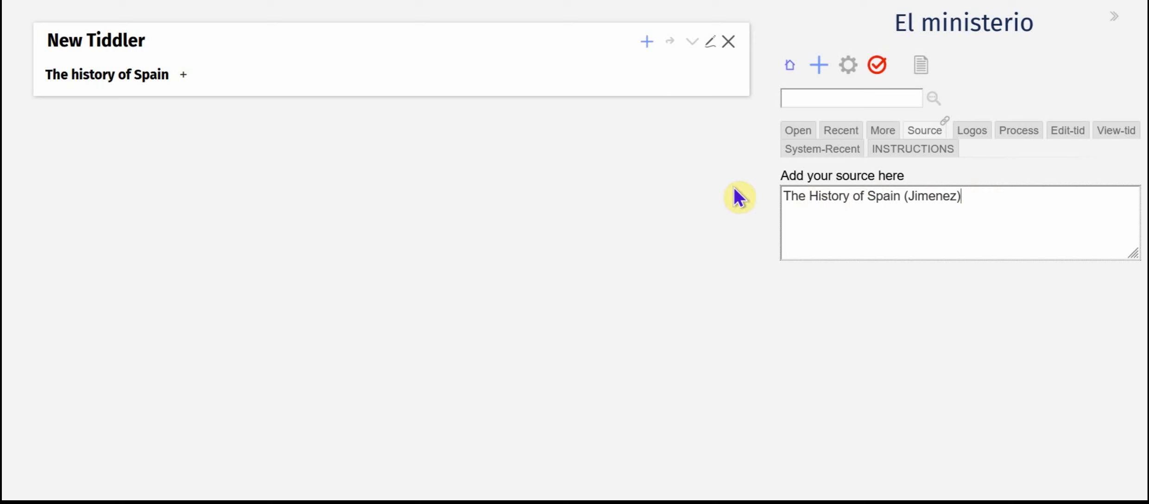
Step: Create a new note under the section header "The history of Spain" and set its pagenumber field to 78
left_click(184, 76)
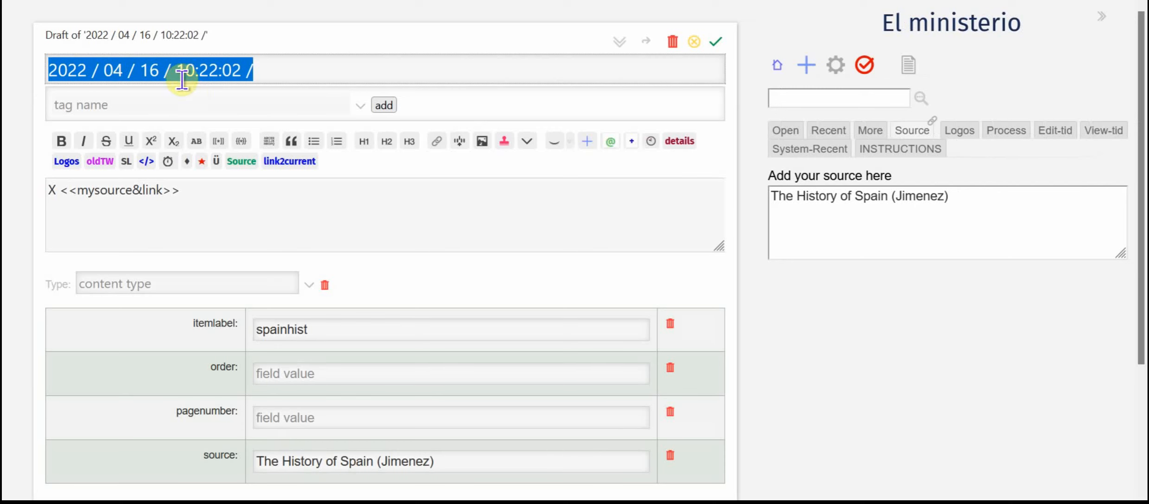
left_click_drag(490, 467, 193, 464)
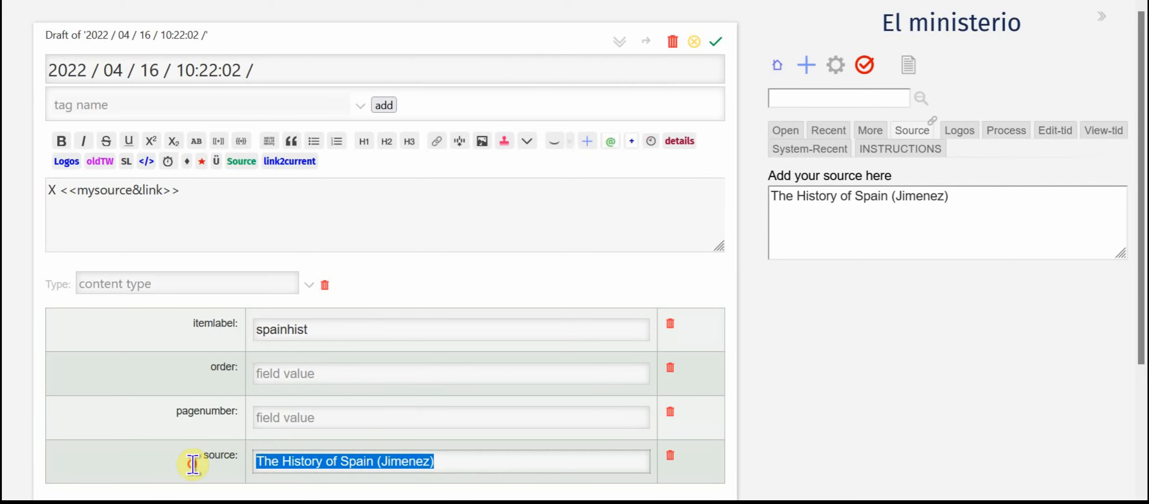
left_click(280, 414)
type("78")
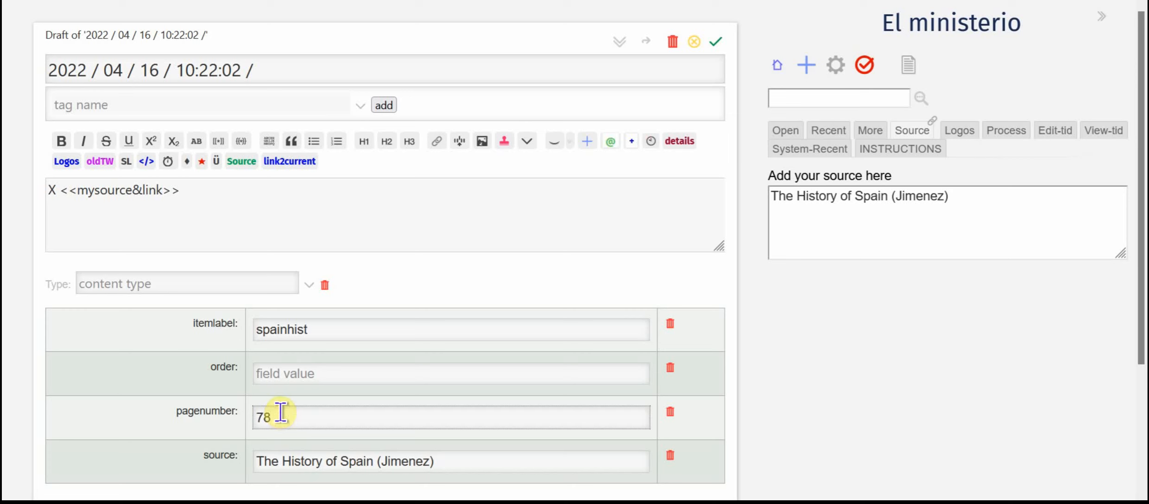
left_click(368, 372)
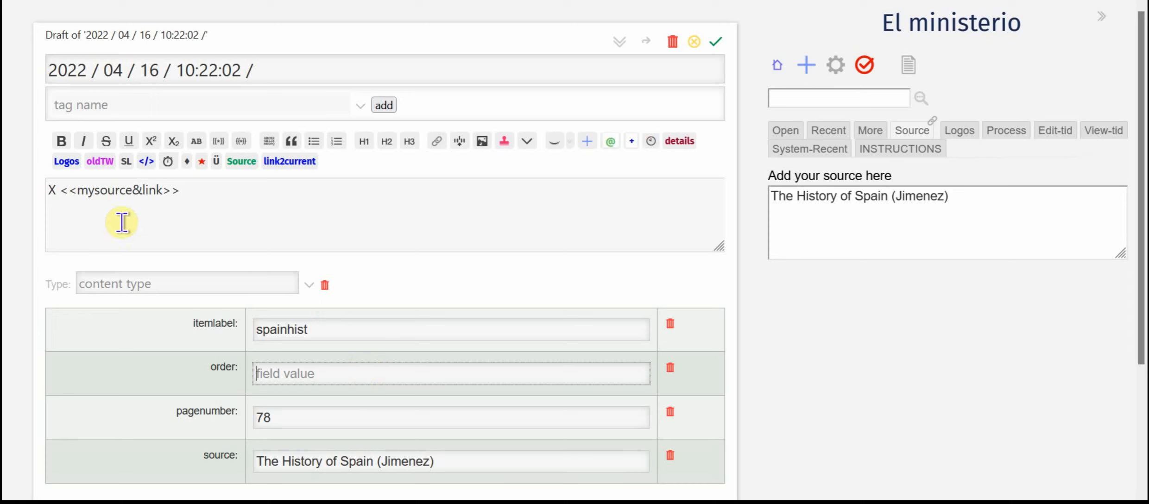
Step: Replace the placeholder X with "This is a note about the history of Spain!", save the note and close it
left_click(55, 189)
left_click_drag(55, 189, 20, 188)
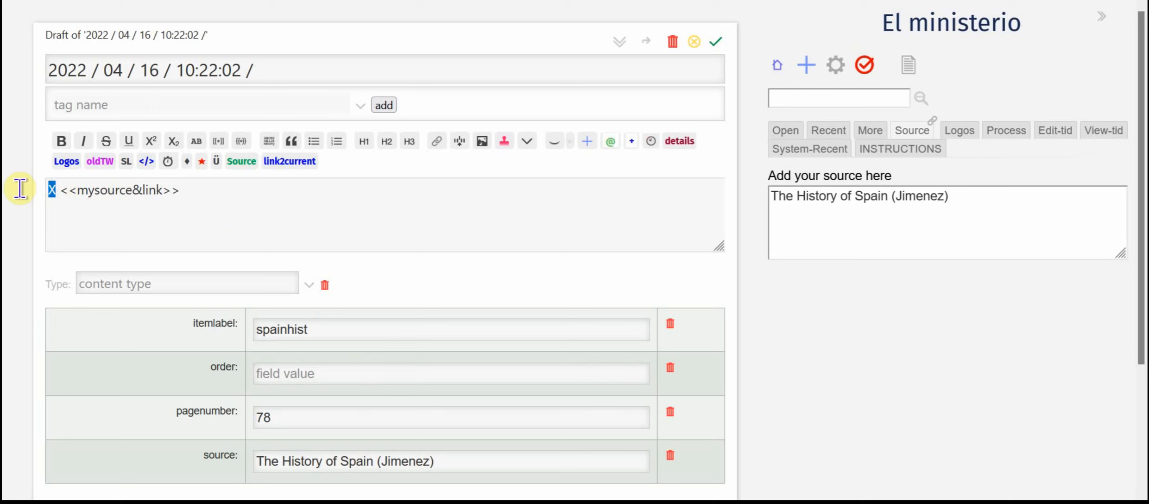
type("This isa")
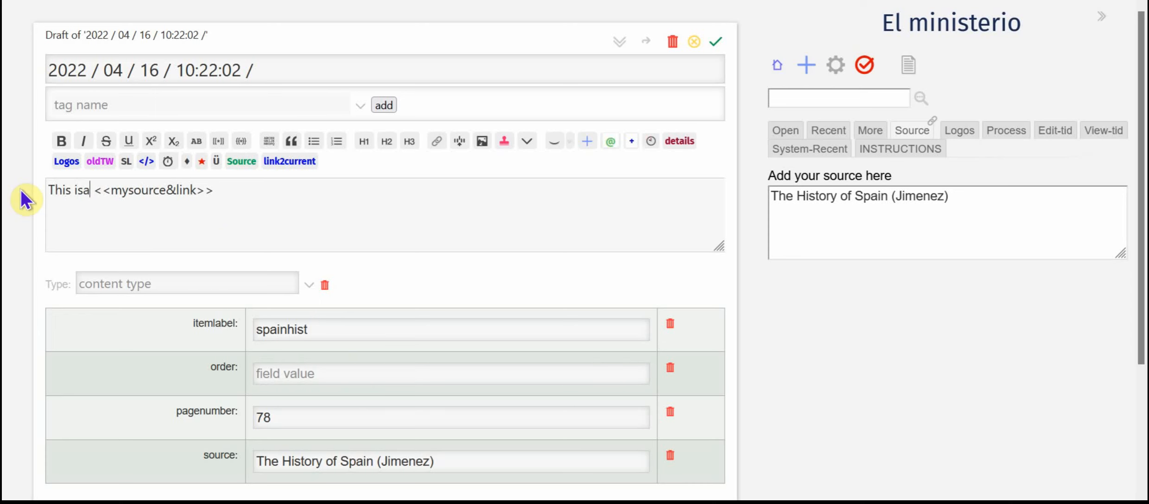
key("BackSpace")
type("a note abou")
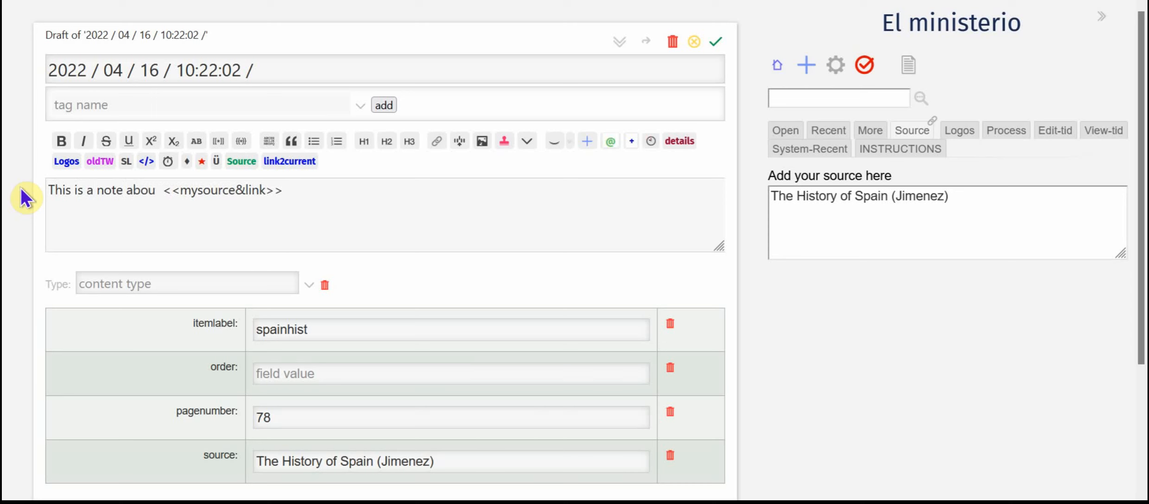
type("t the histo")
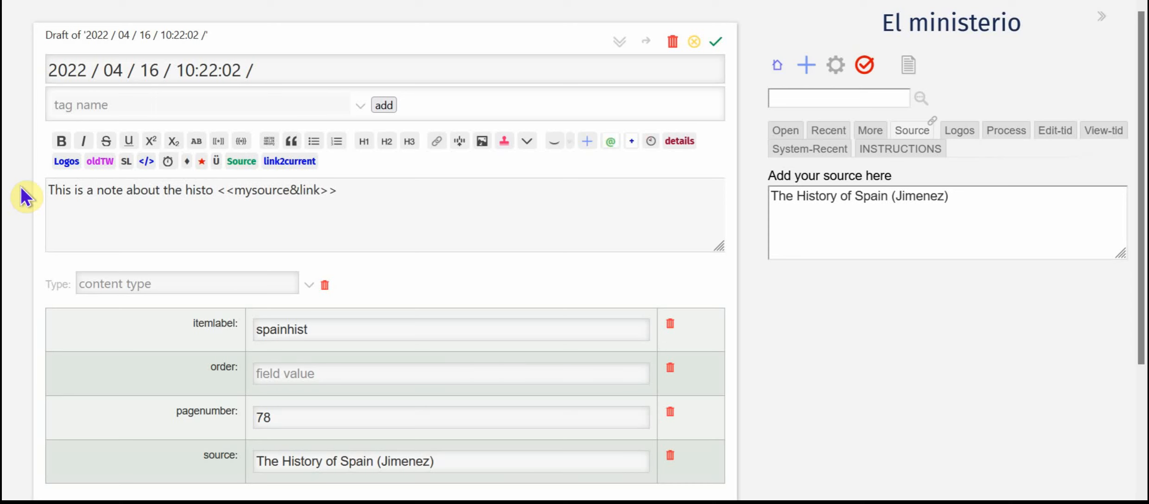
type("ry of Spa")
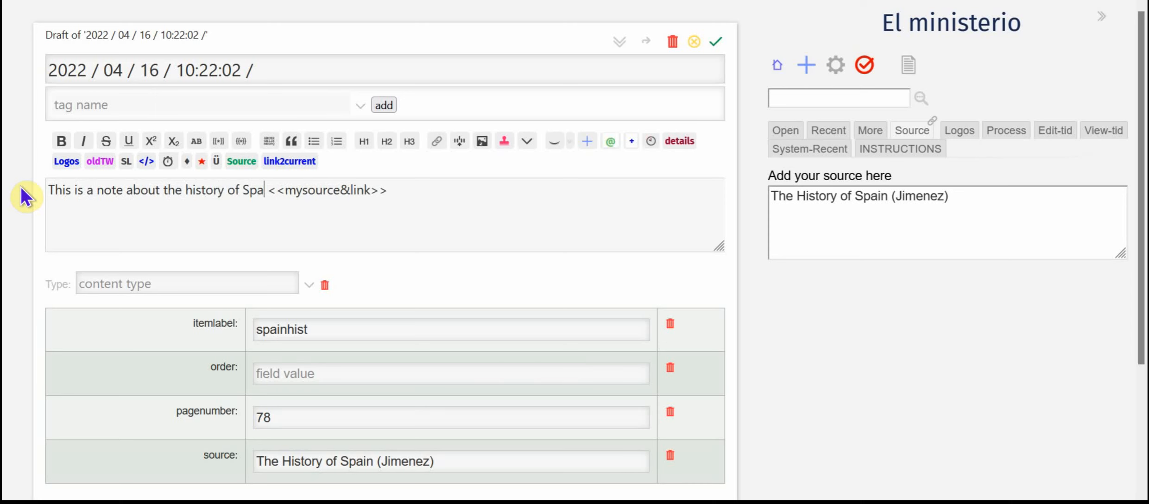
type("in!")
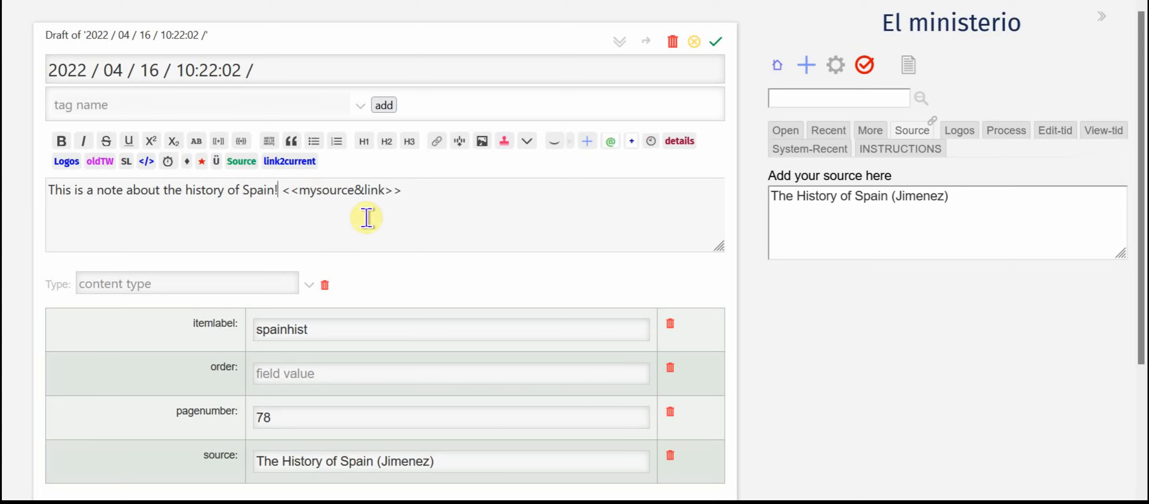
left_click(717, 43)
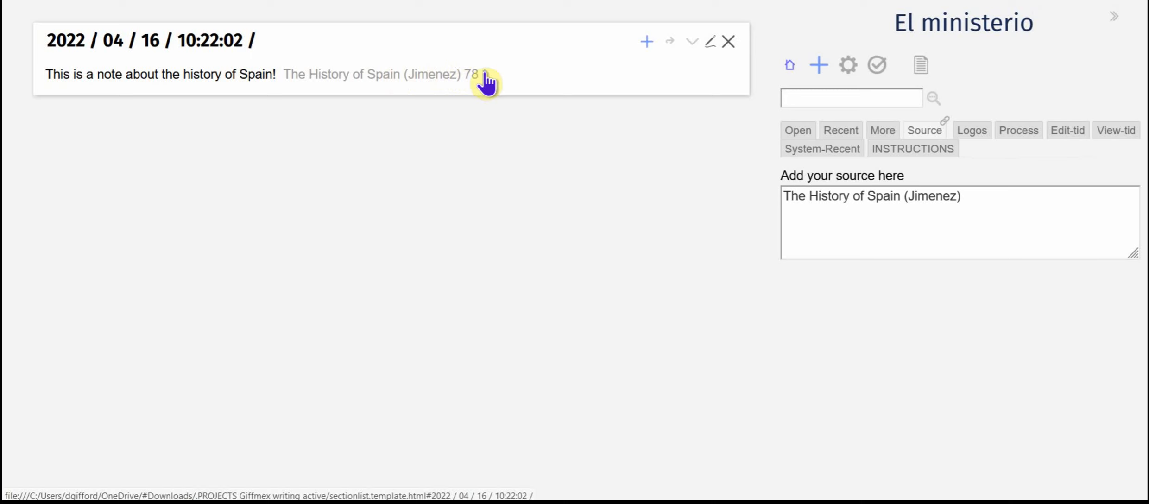
left_click(728, 42)
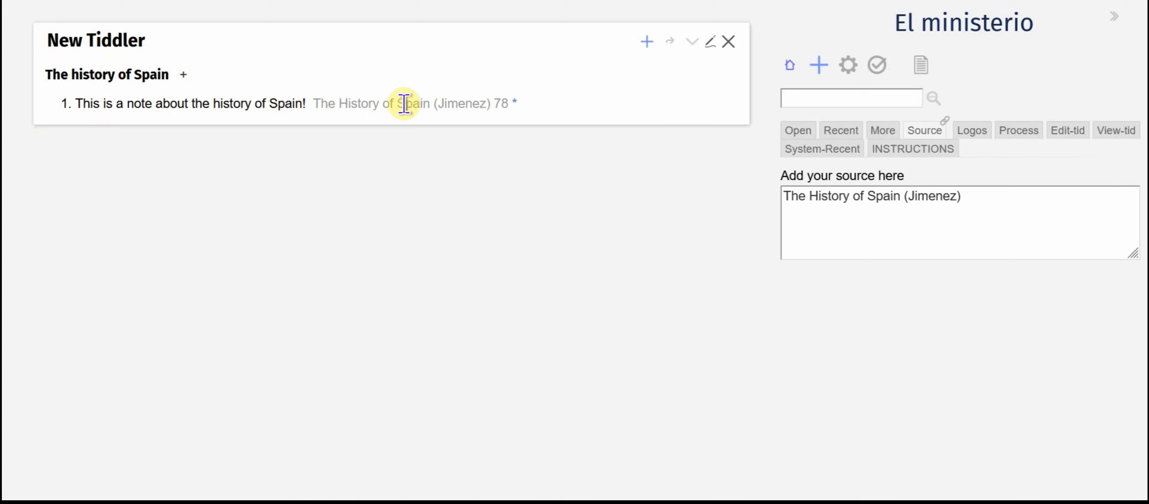
Step: Open the first note's tiddler from its link in the section list to view it, and close it again
left_click(514, 103)
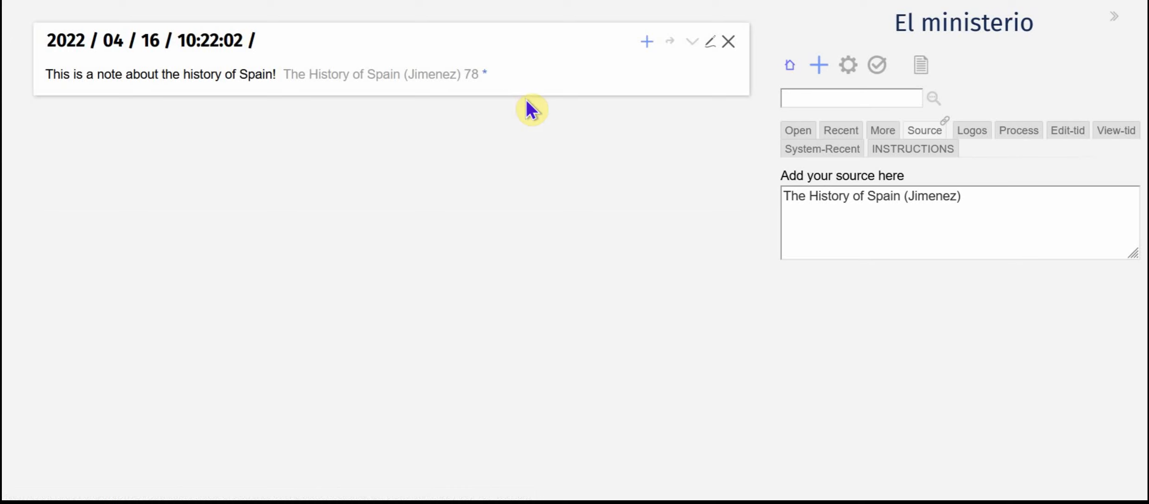
left_click(728, 42)
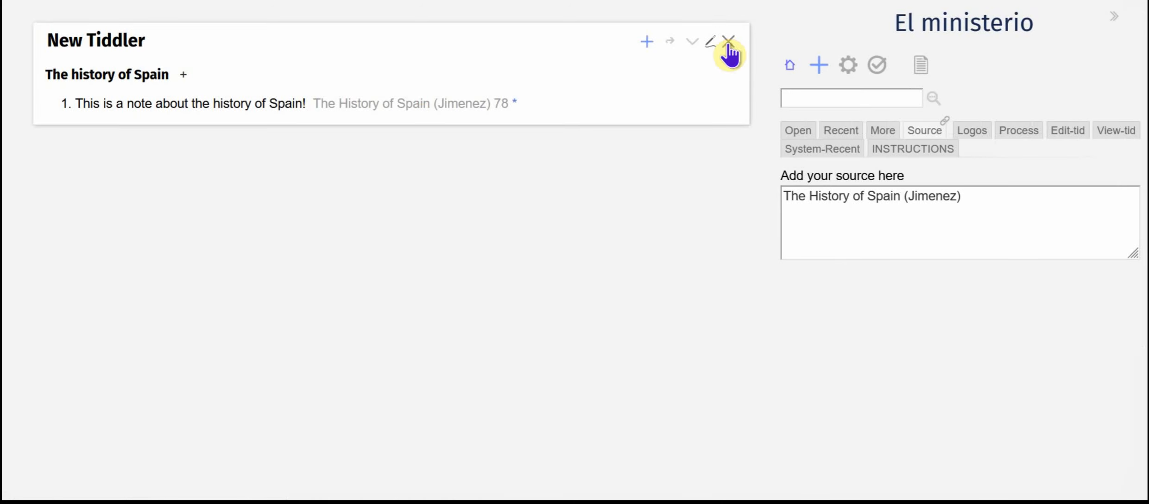
Step: Create a second note under "The history of Spain" and replace its placeholder X with "Here is a table"
left_click(183, 74)
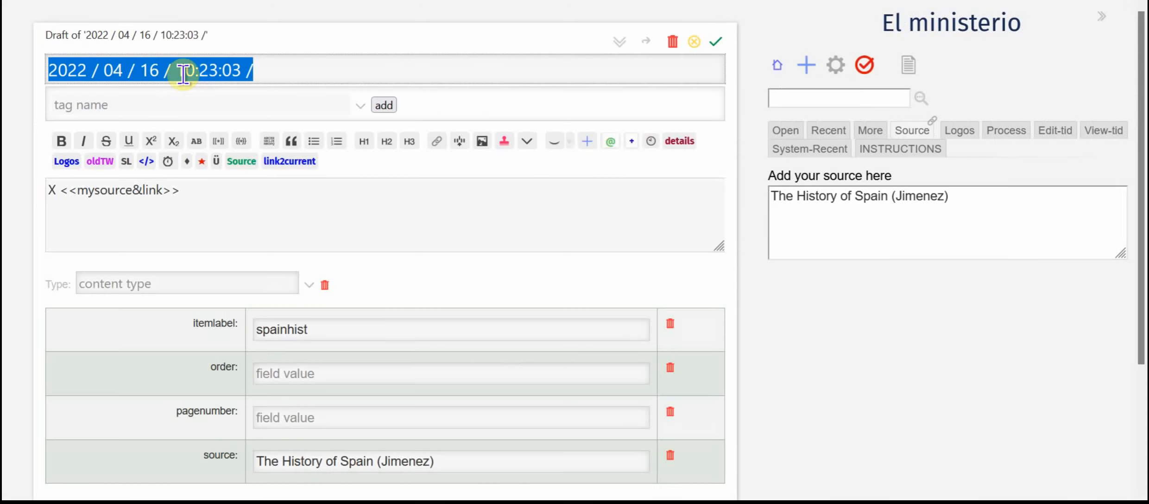
double_click(52, 189)
type("Here is a ta")
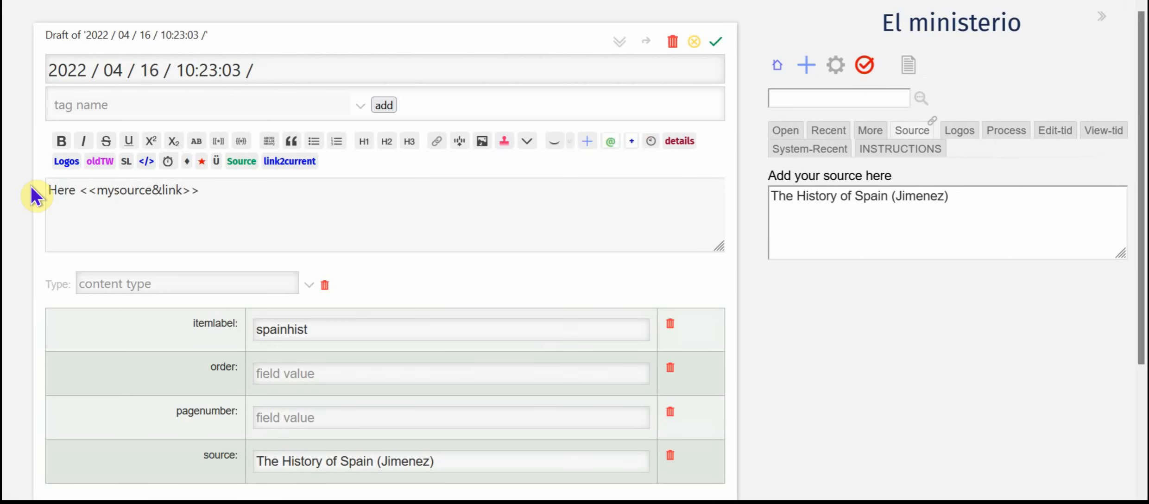
type("ble")
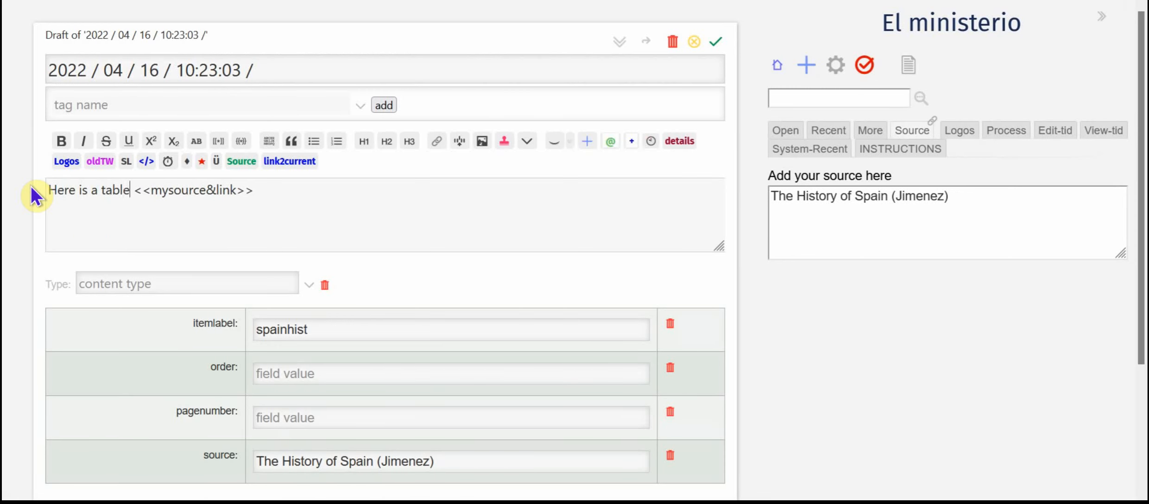
Step: Add a two-column table below the text, with headers "this" and "the other" and "that" in the second cell of the next row
key("Return")
key("Return")
key("Return")
key("Return")
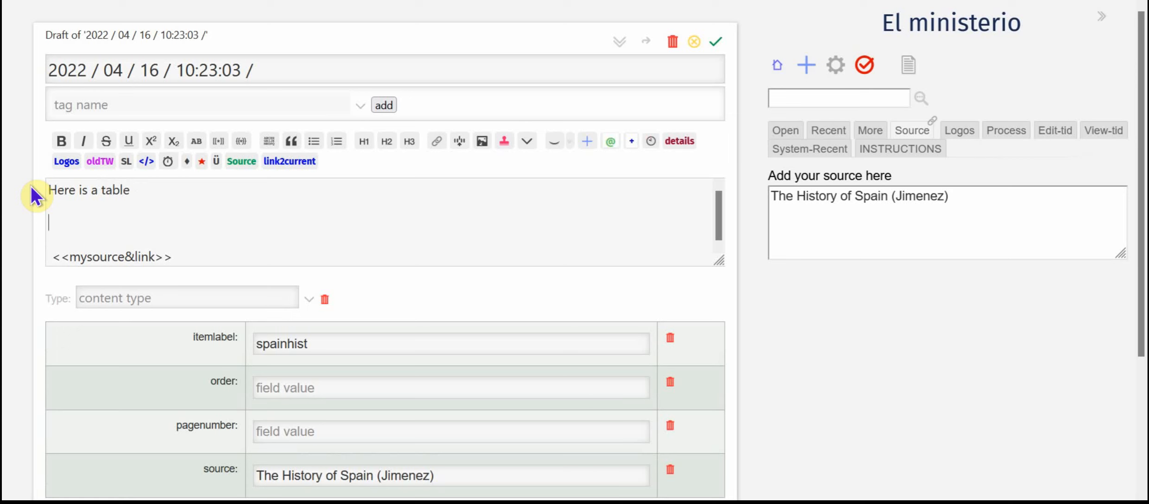
type("|||")
key("Return")
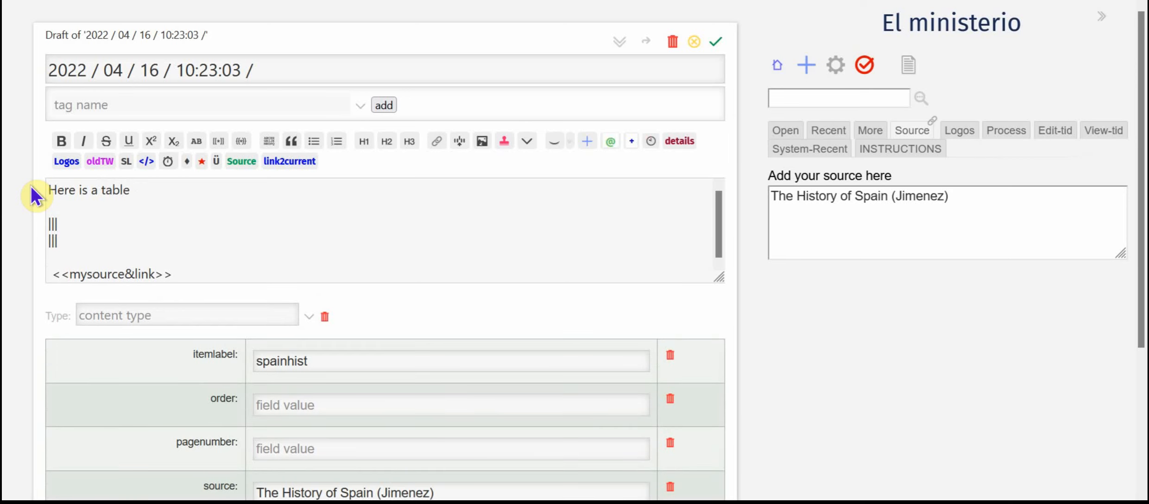
type("||that")
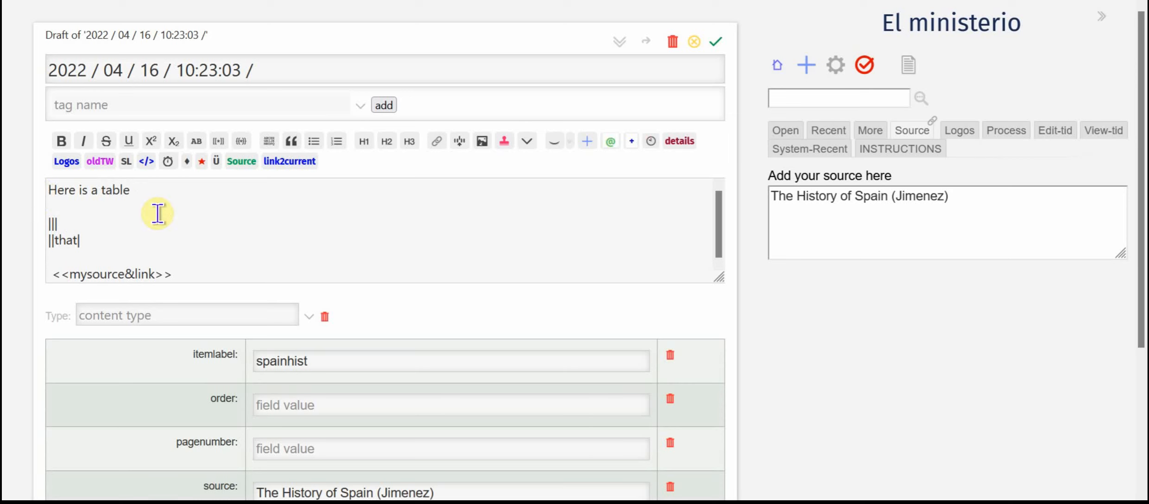
type("this")
type("!the other")
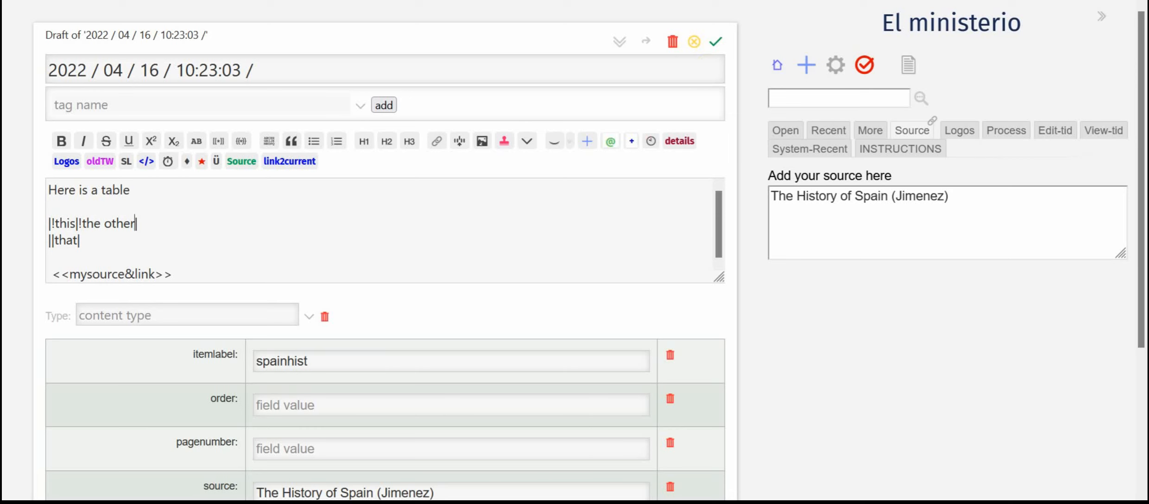
Step: Clear the second note's source field, save the note and close it
triple_click(449, 486)
key("BackSpace")
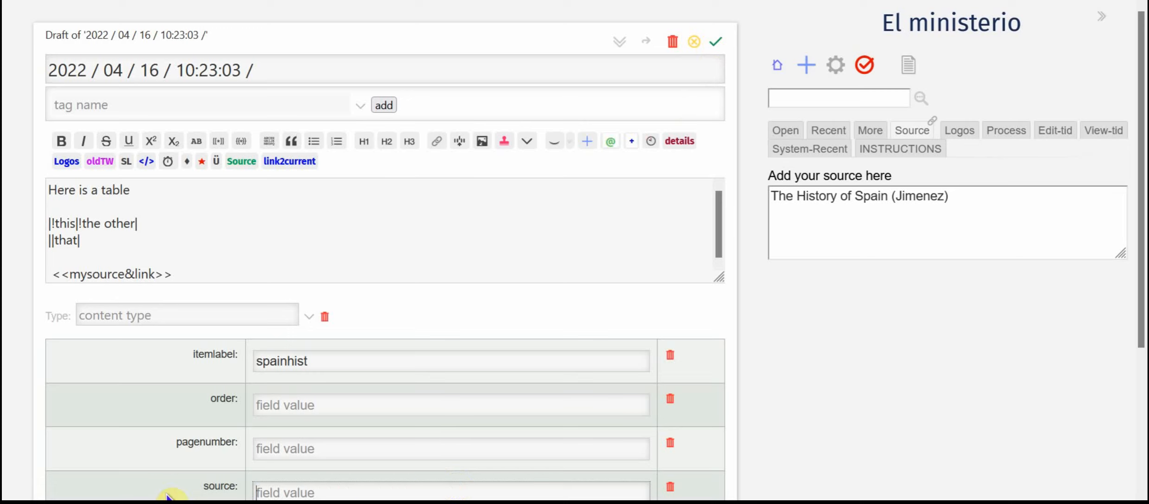
left_click(715, 42)
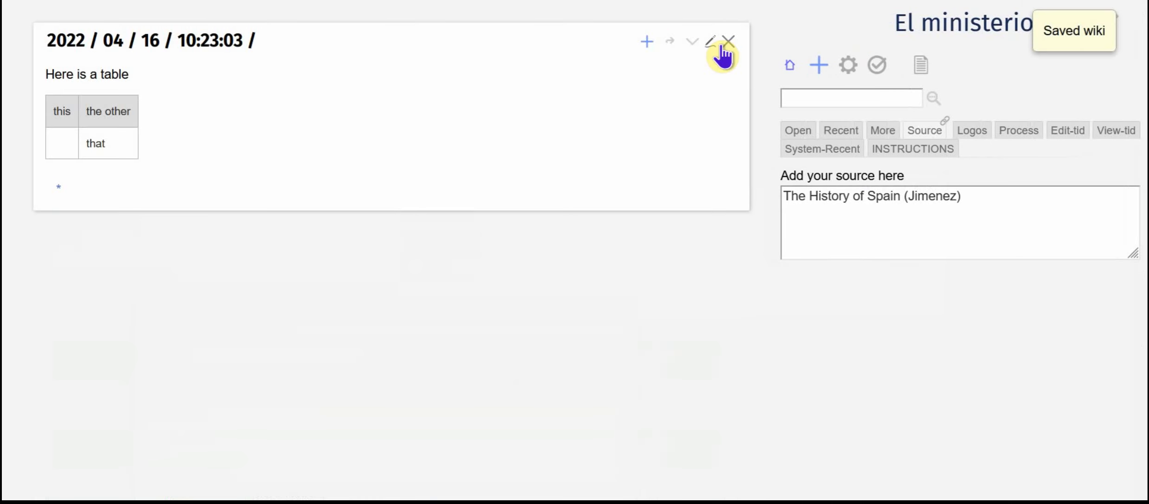
left_click(728, 41)
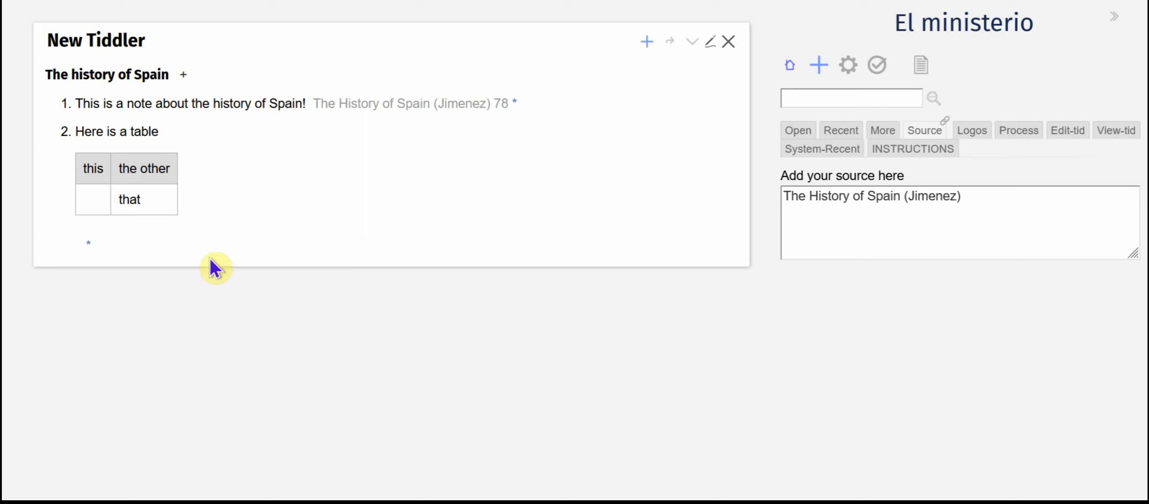
Step: Edit the table note so that <<mysource&link>> follows "Here is a table" instead of the table, and save it
left_click(88, 245)
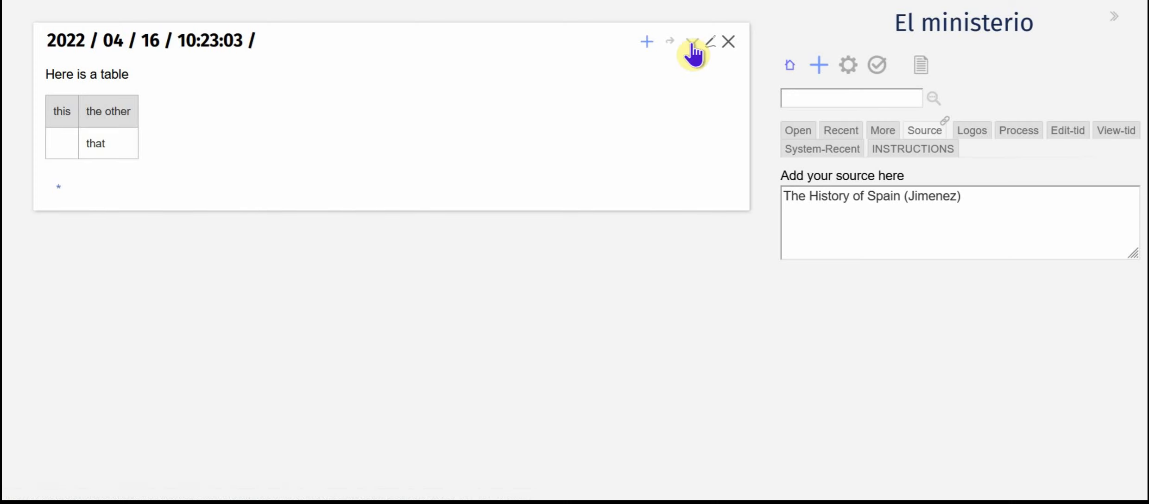
left_click(709, 42)
mouse_move(107, 273)
left_mouse_down()
mouse_move(216, 270)
mouse_move(18, 264)
left_mouse_up()
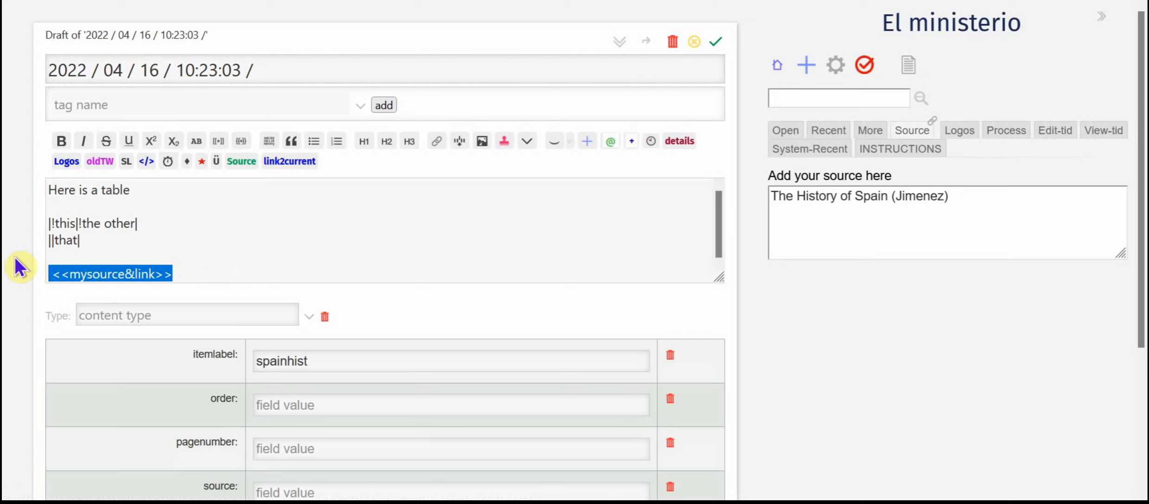
key("ctrl+x")
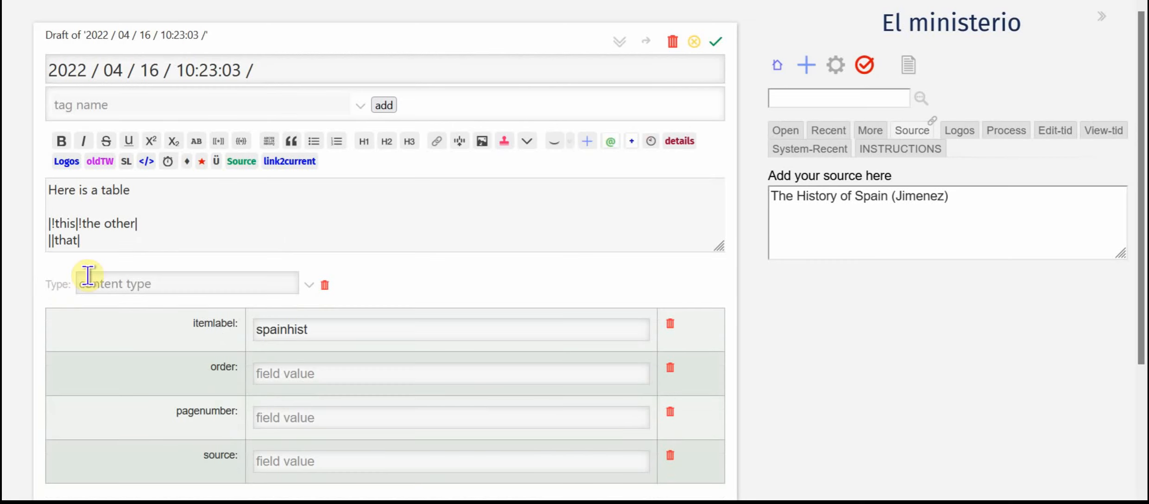
left_click(211, 185)
key("ctrl+v")
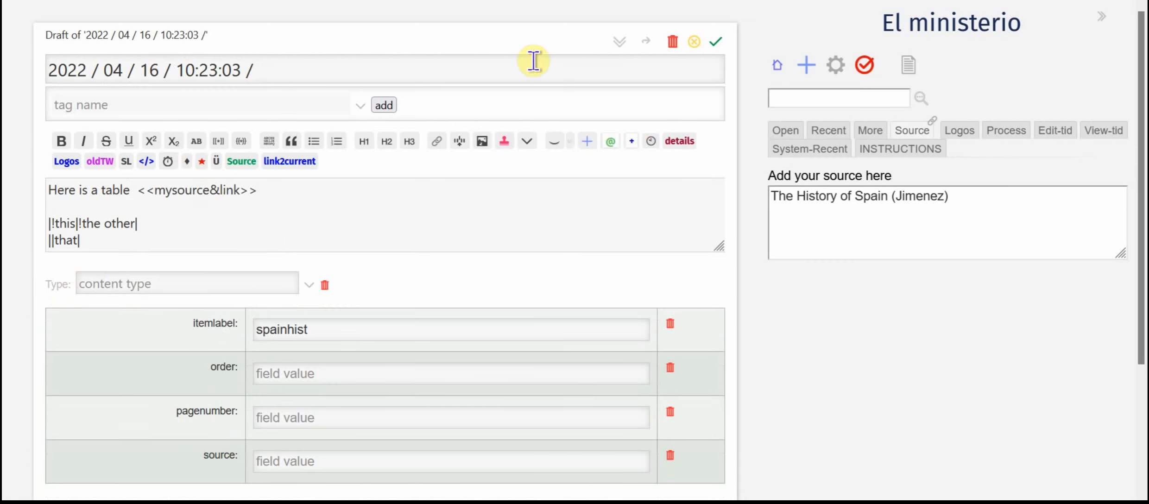
left_click(714, 42)
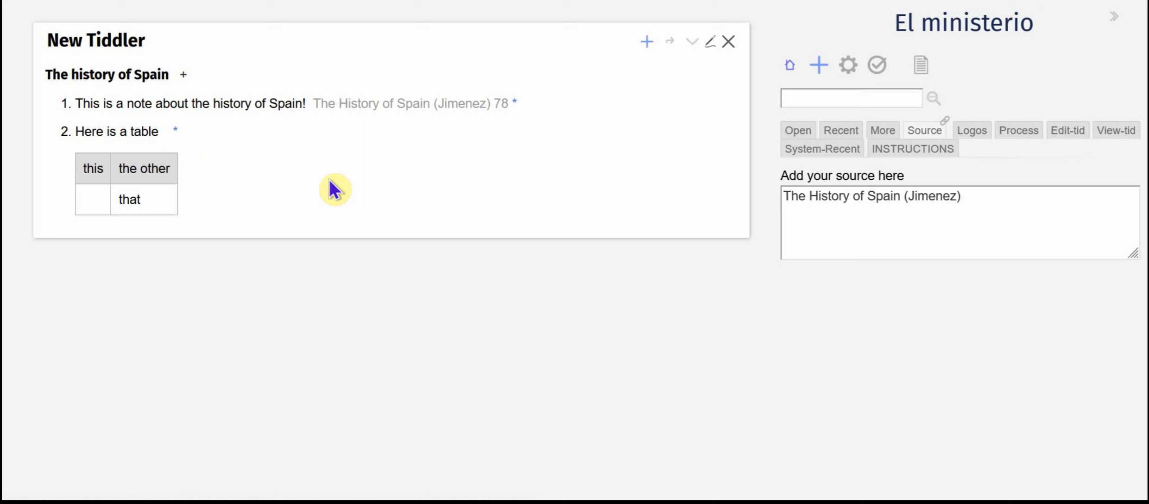
Step: Look through the sidebar instructions down to the Installation list of tiddlers
left_click(924, 153)
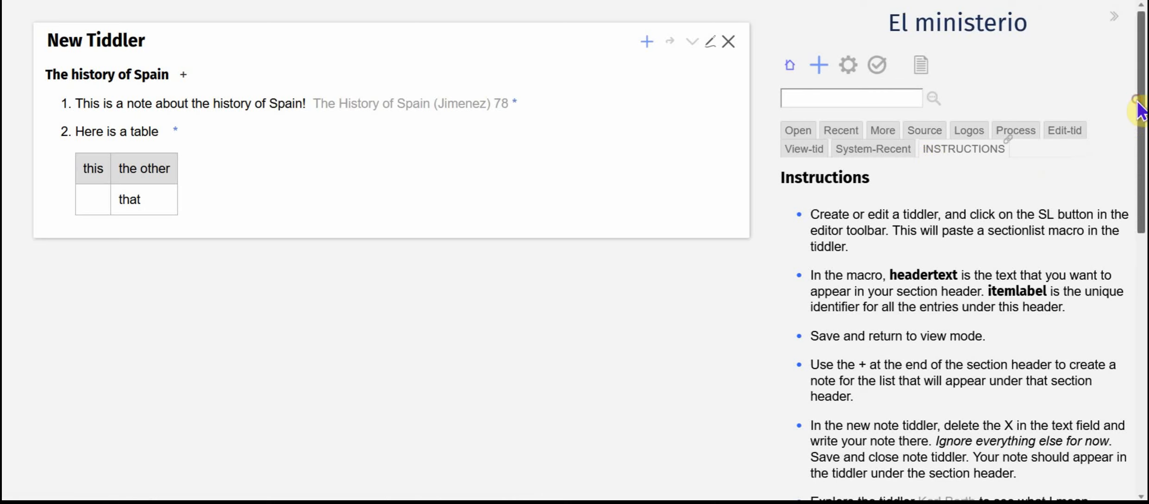
left_click_drag(1142, 132, 1145, 366)
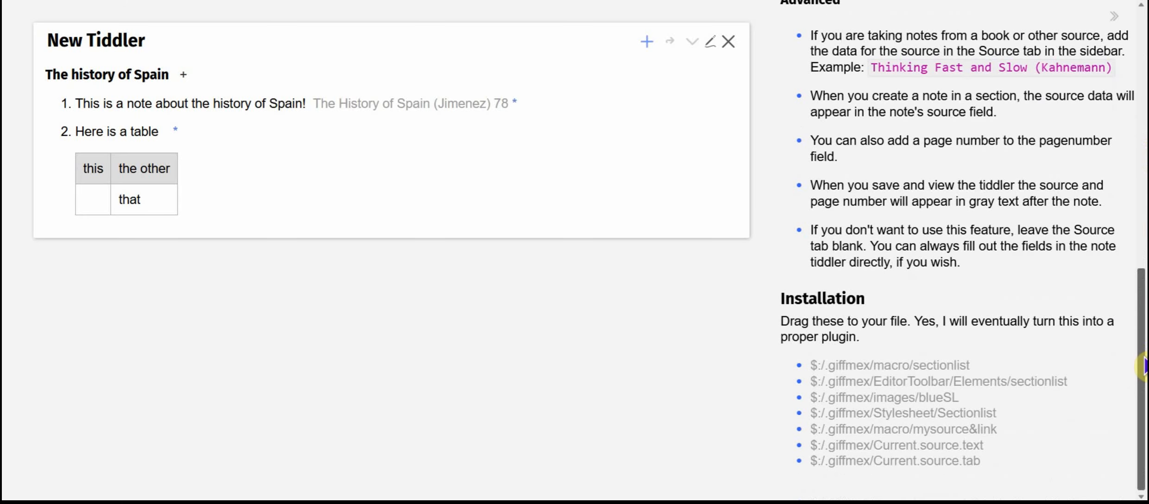